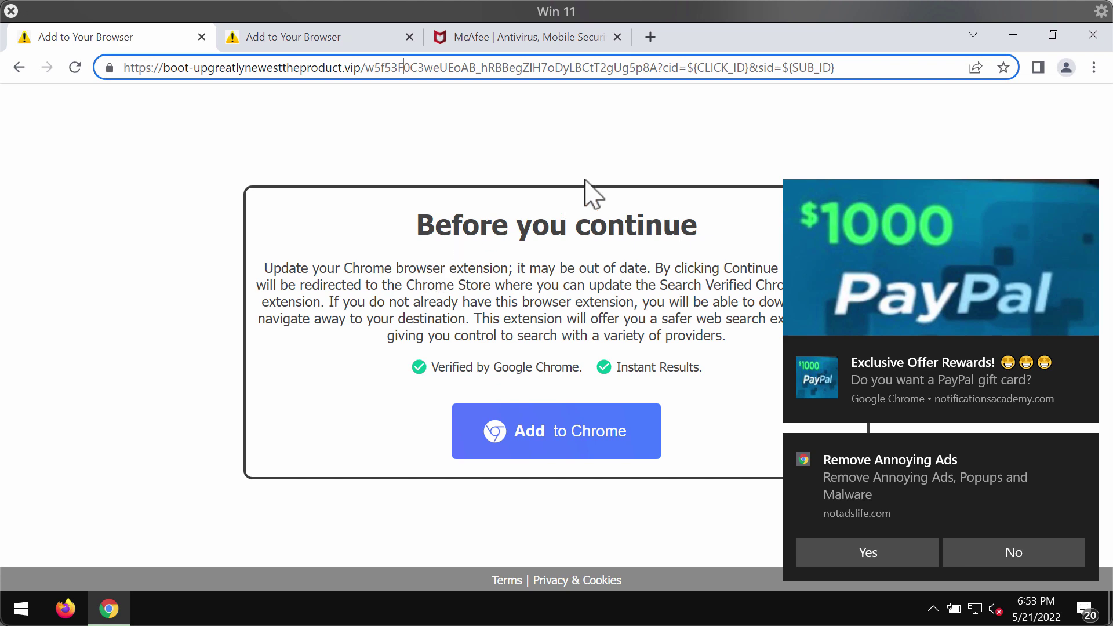
Restore the maximized Chrome window to a smaller size and shift it slightly right.
left_click(1053, 36)
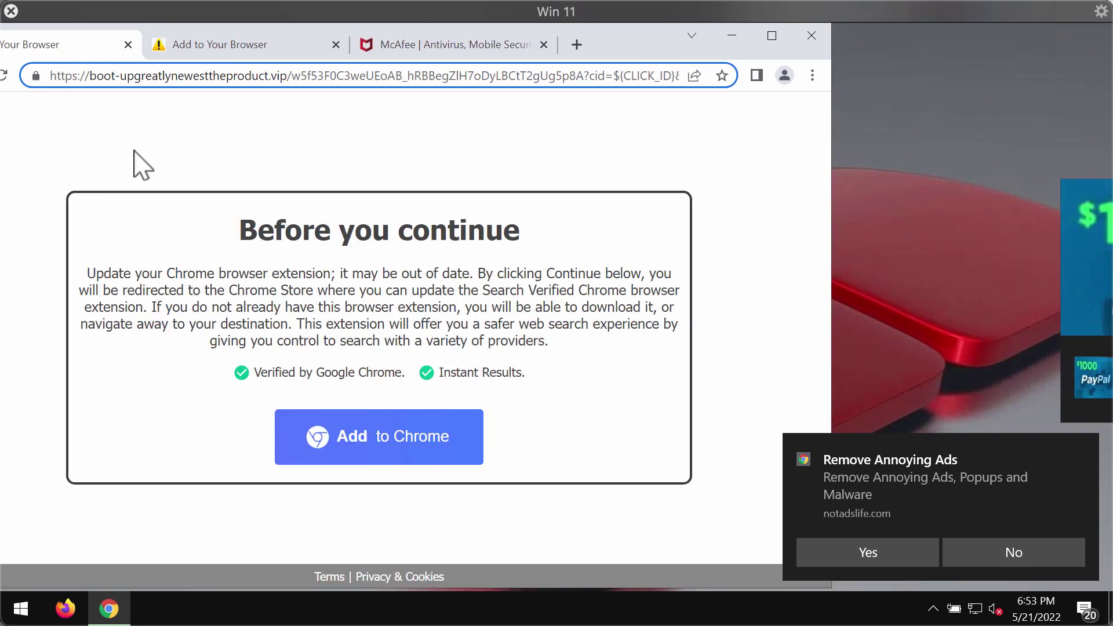
left_click_drag(615, 40, 722, 47)
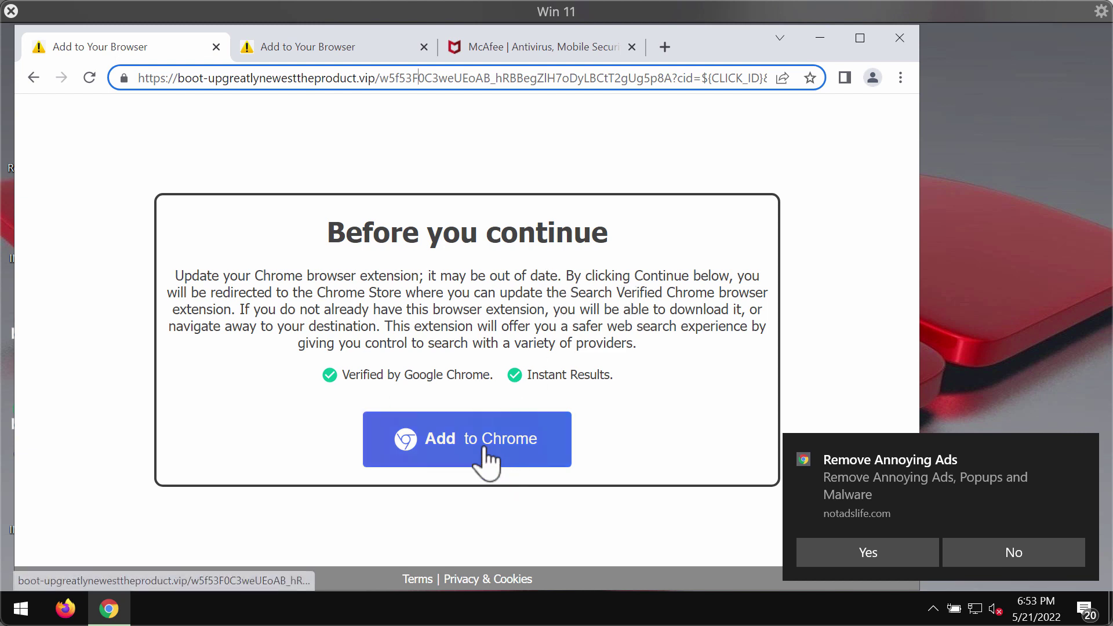
left_click(489, 459)
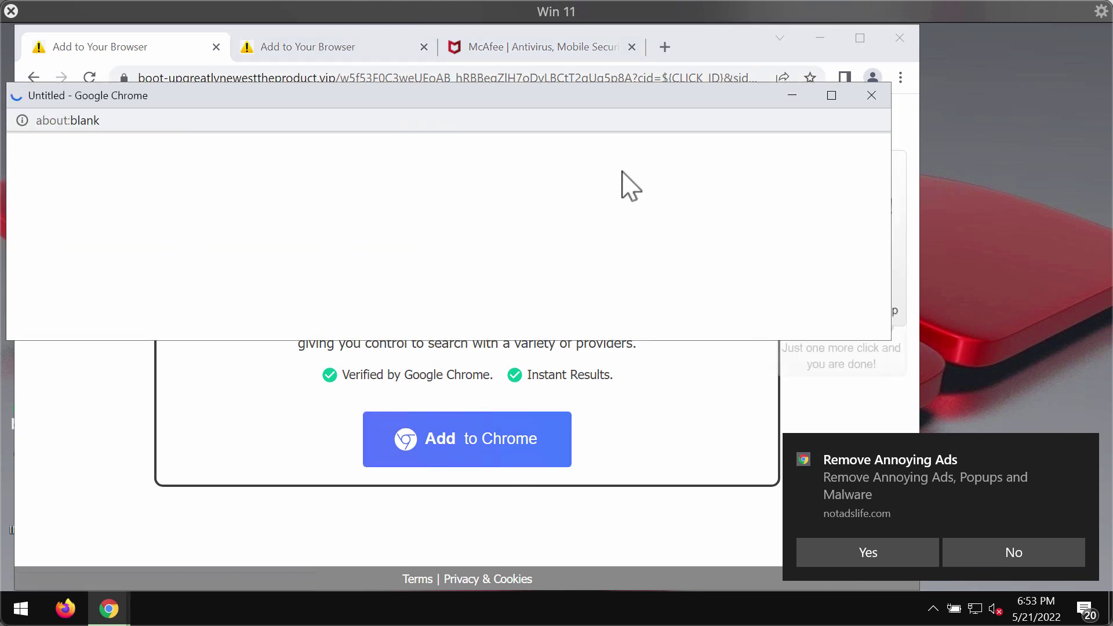
left_click_drag(628, 94, 640, 99)
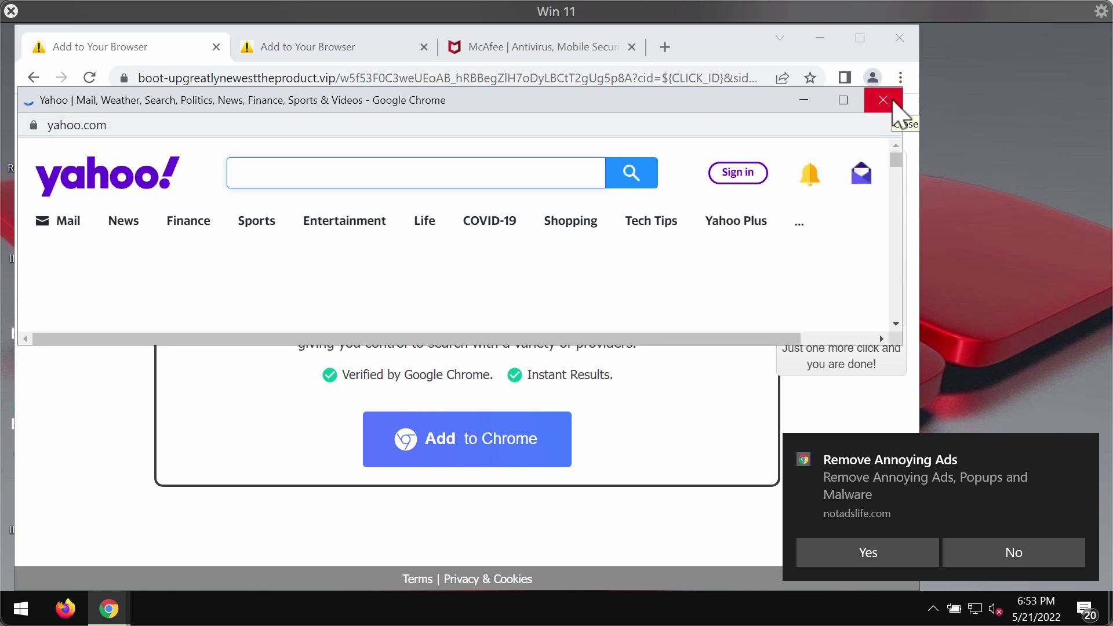
left_click_drag(708, 99, 732, 105)
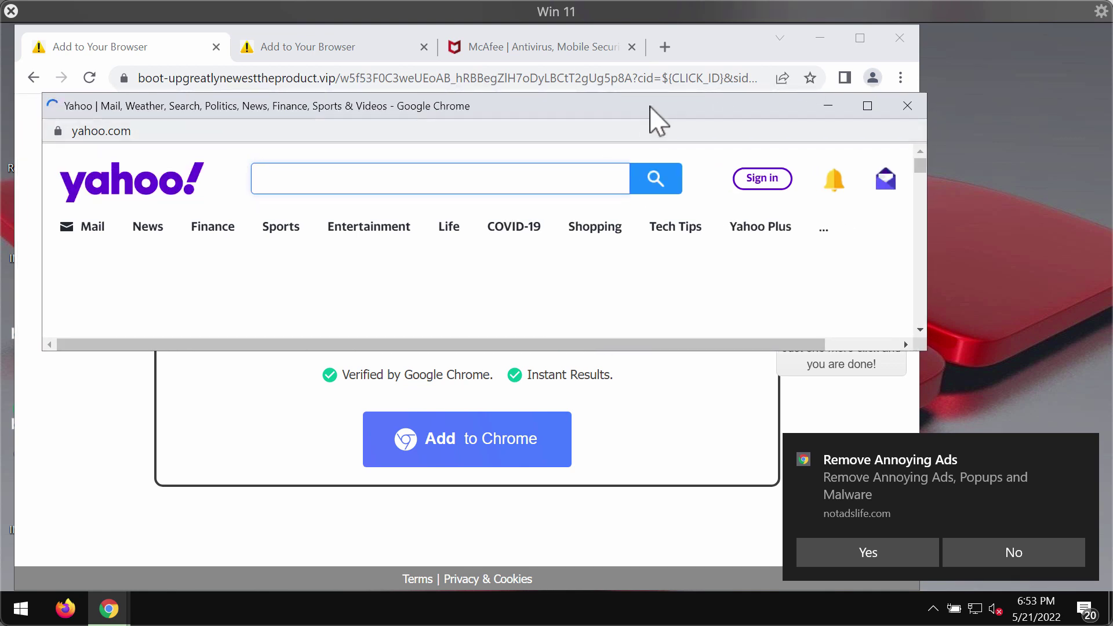
left_click_drag(650, 107, 673, 109)
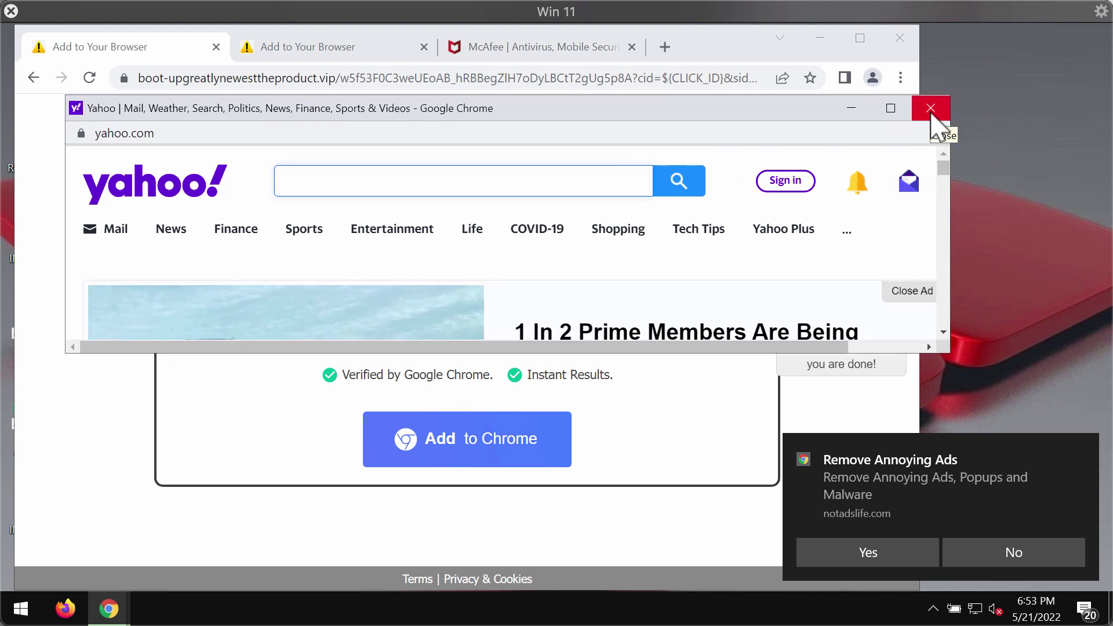
left_click(931, 109)
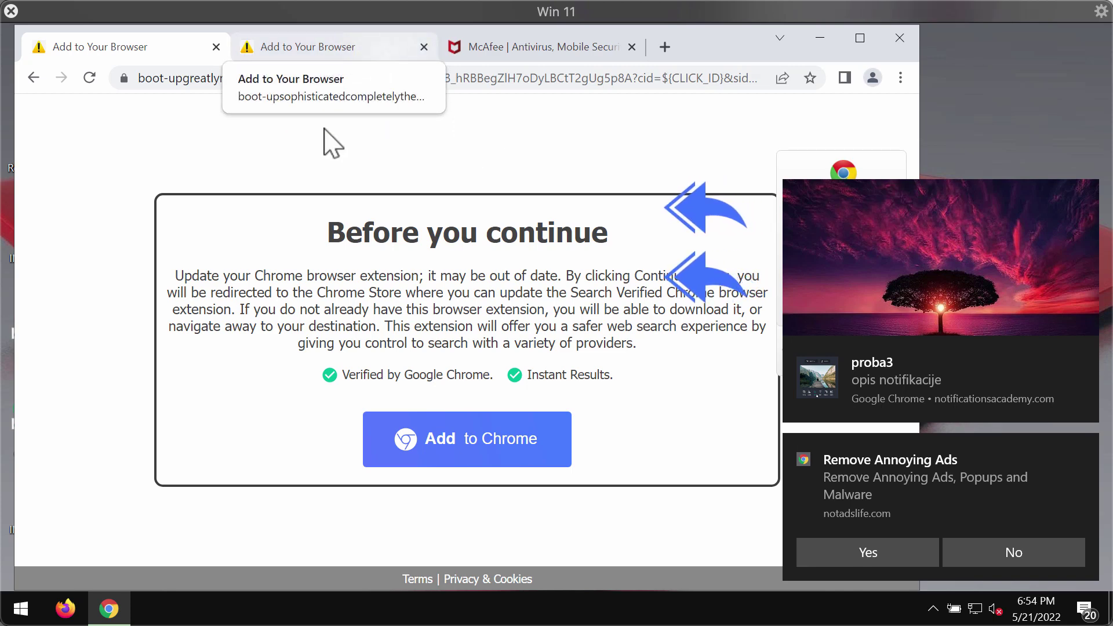
Open Chrome's Extensions page in a new tab, repositioning the window so all tabs show.
mouse_move(748, 48)
left_mouse_down()
mouse_move(560, 76)
mouse_move(649, 66)
left_mouse_up()
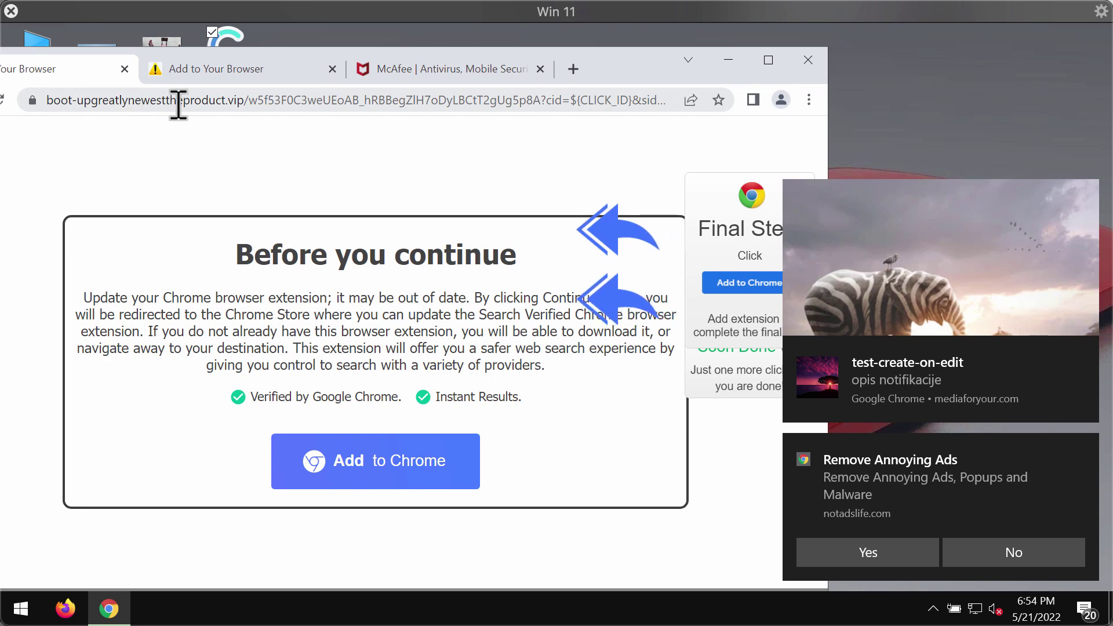
left_click_drag(621, 65, 489, 47)
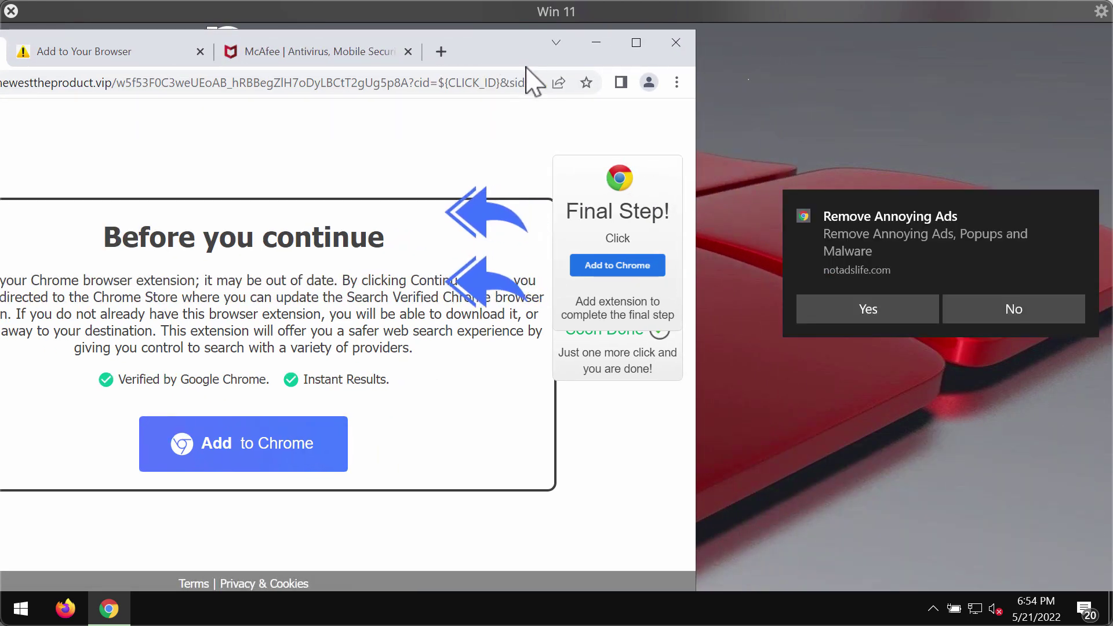
left_click(680, 83)
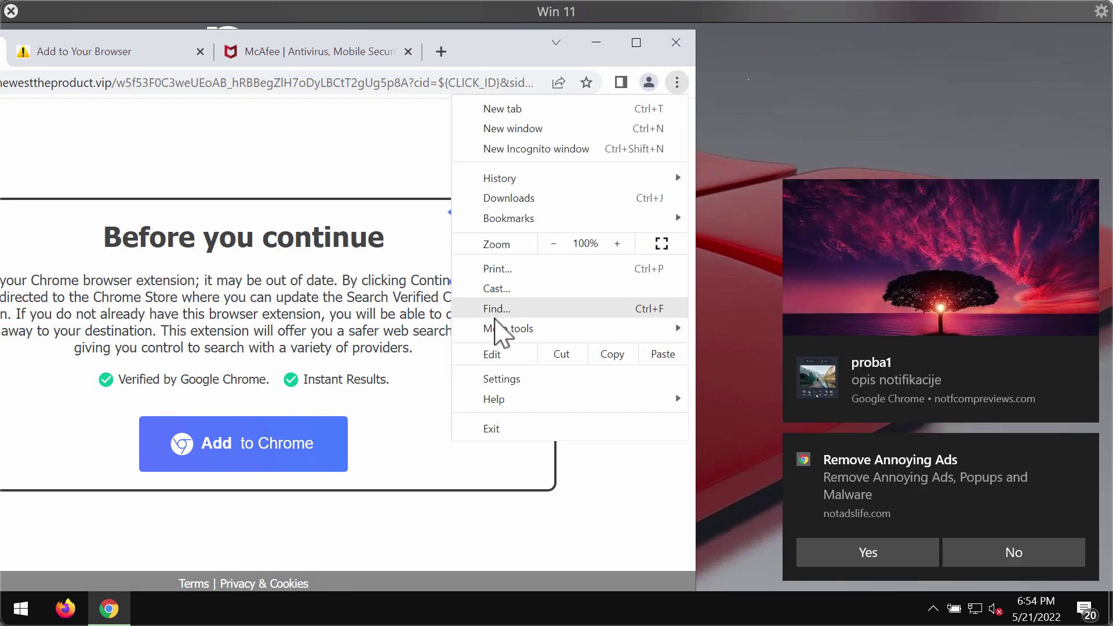
mouse_move(508, 328)
left_click(743, 417)
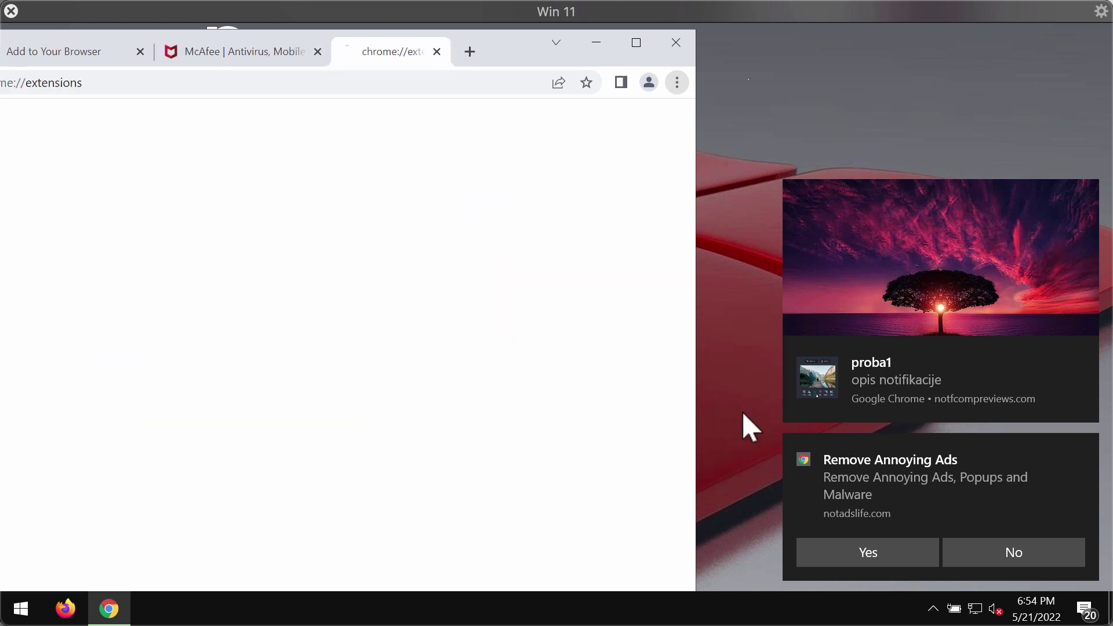
left_click_drag(541, 57, 602, 73)
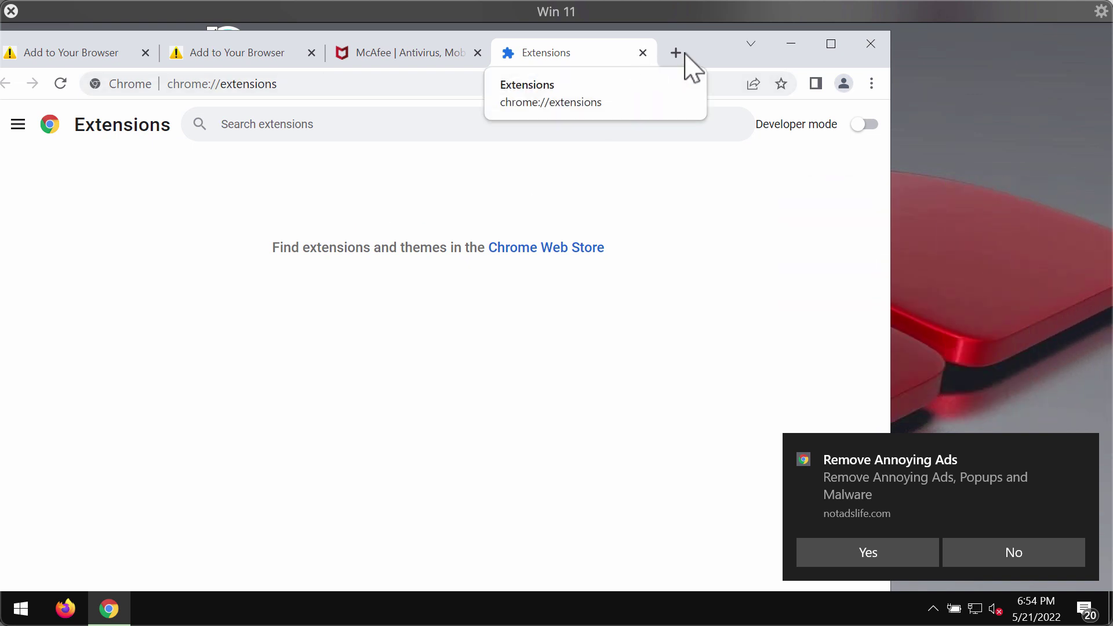
left_click_drag(704, 54, 741, 51)
Load combocleaner.com in the current tab and display its full URL.
left_click(611, 81)
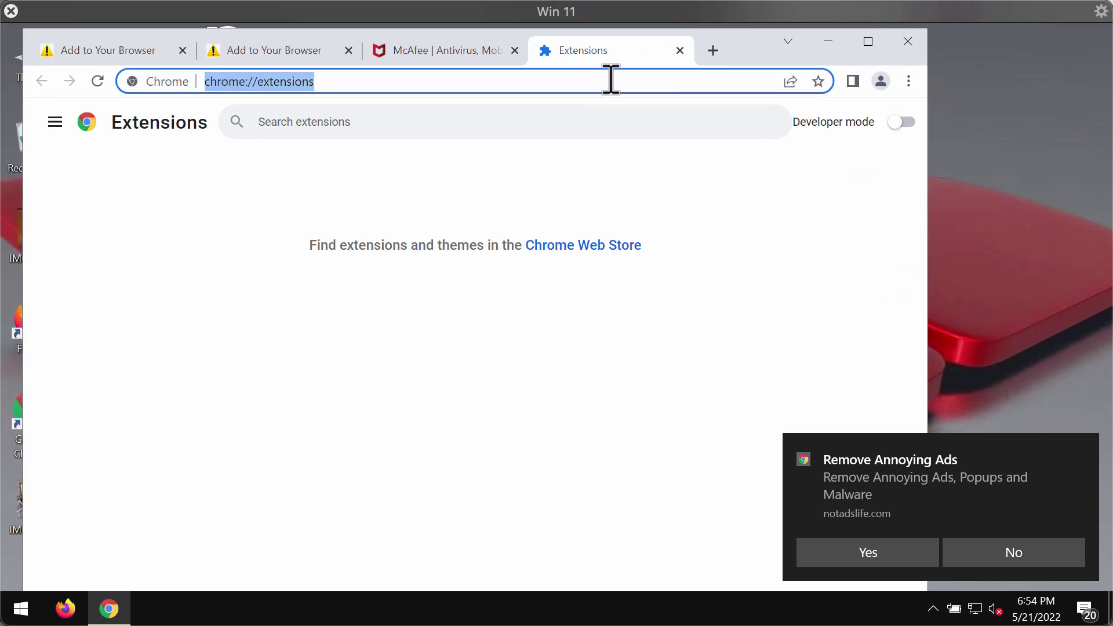
type("c")
key("Return")
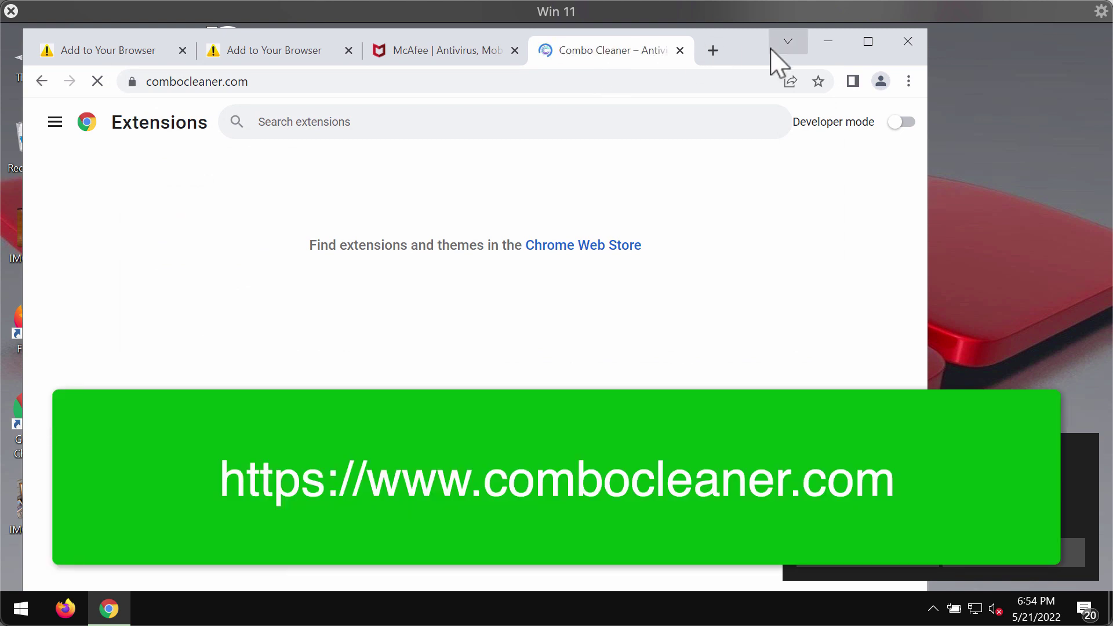
left_click_drag(770, 49, 815, 51)
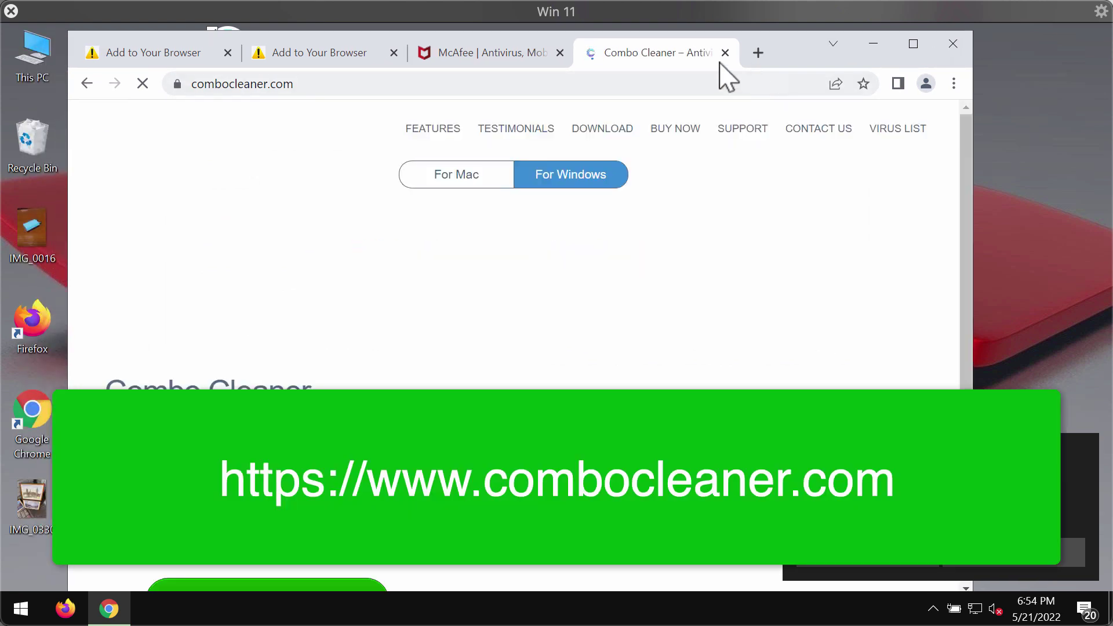
left_click(342, 82)
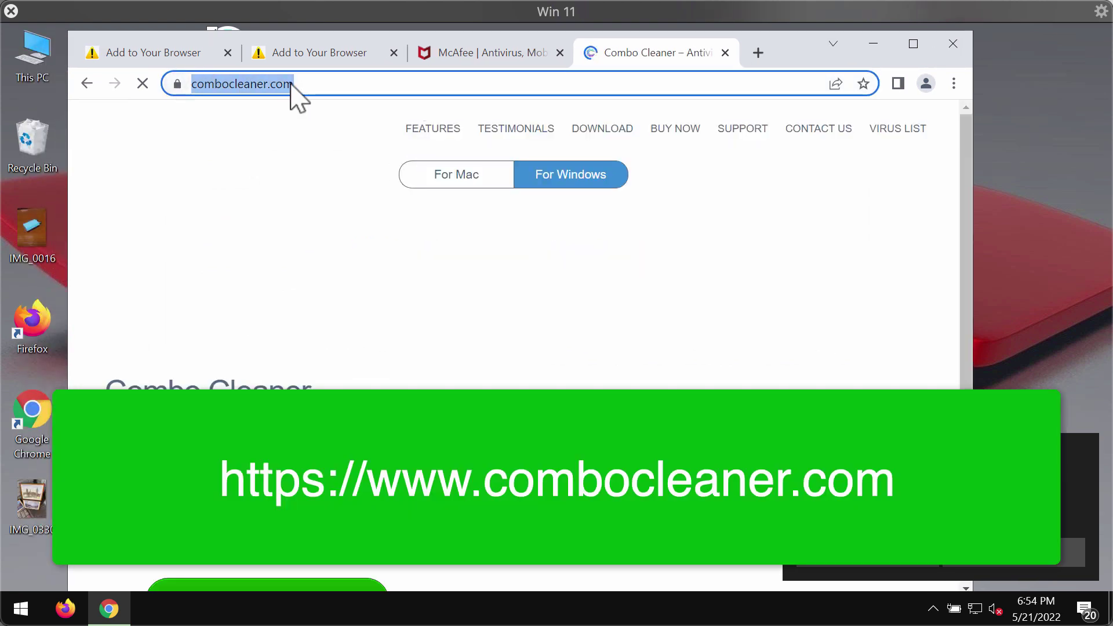
left_click(321, 84)
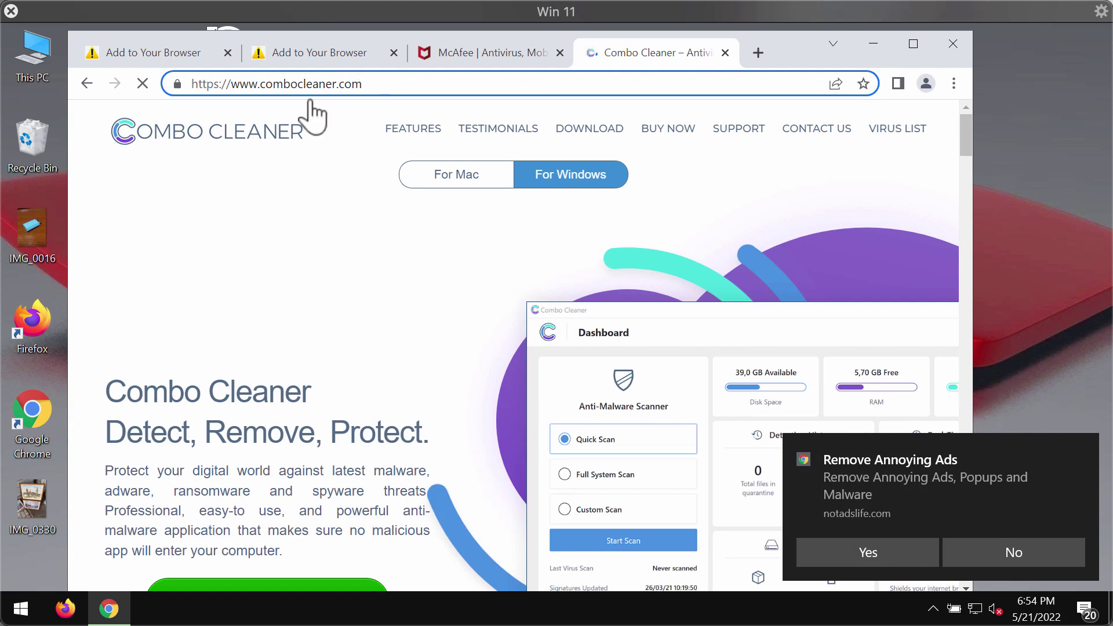
Scroll to the site's Download section, then minimize Chrome and launch Combo Cleaner from the desktop.
scroll(365, 545, "down", 3)
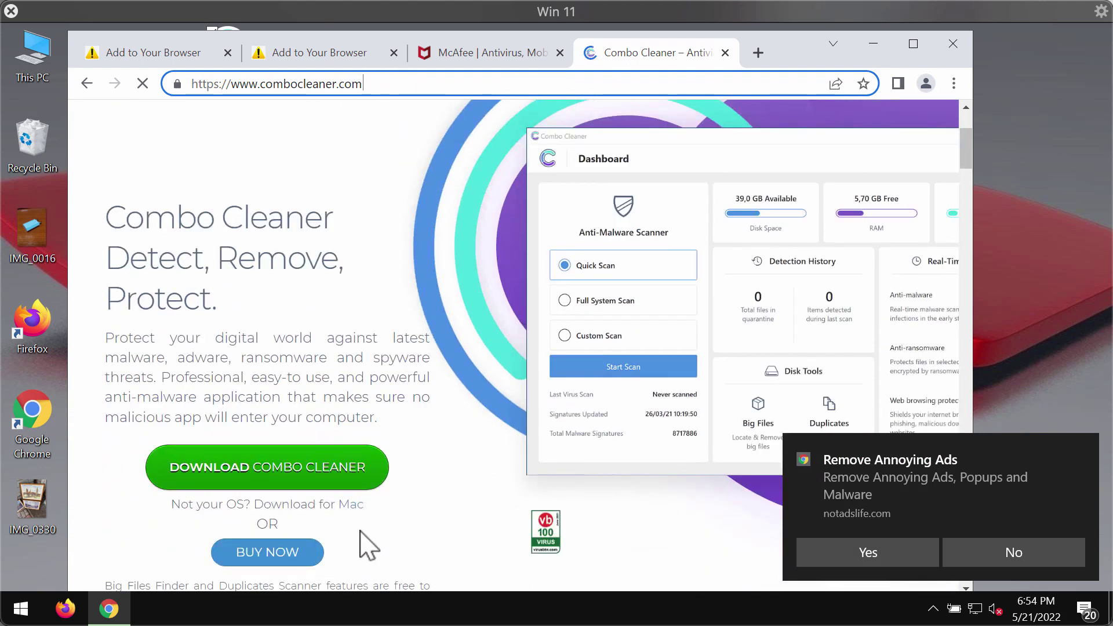
left_click(881, 41)
double_click(231, 57)
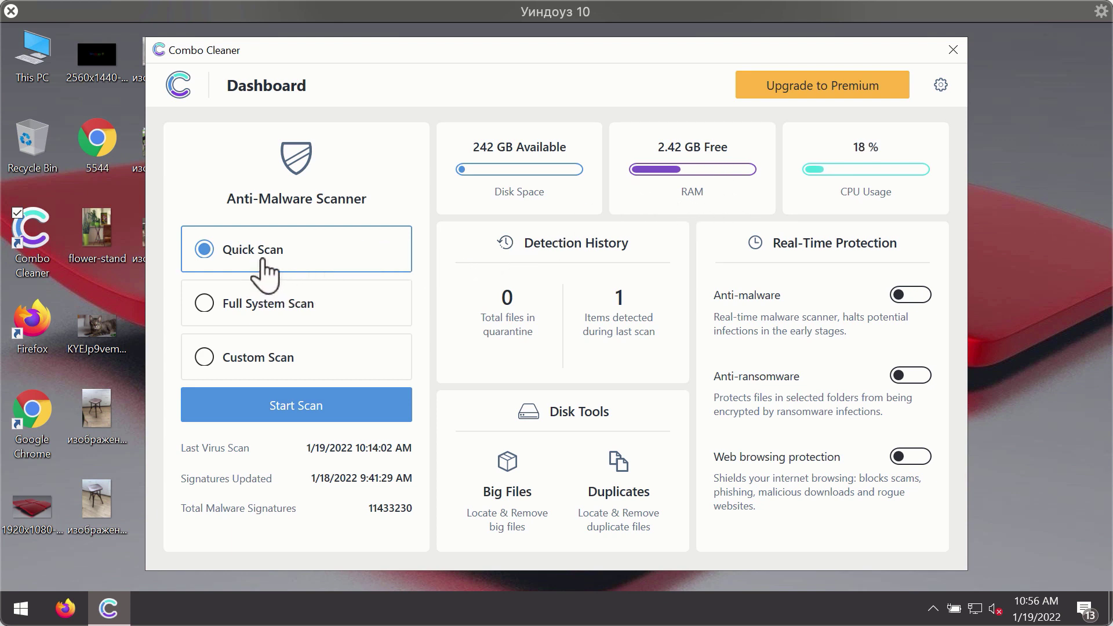
Start Combo Cleaner's Quick Scan for malware.
left_click(336, 419)
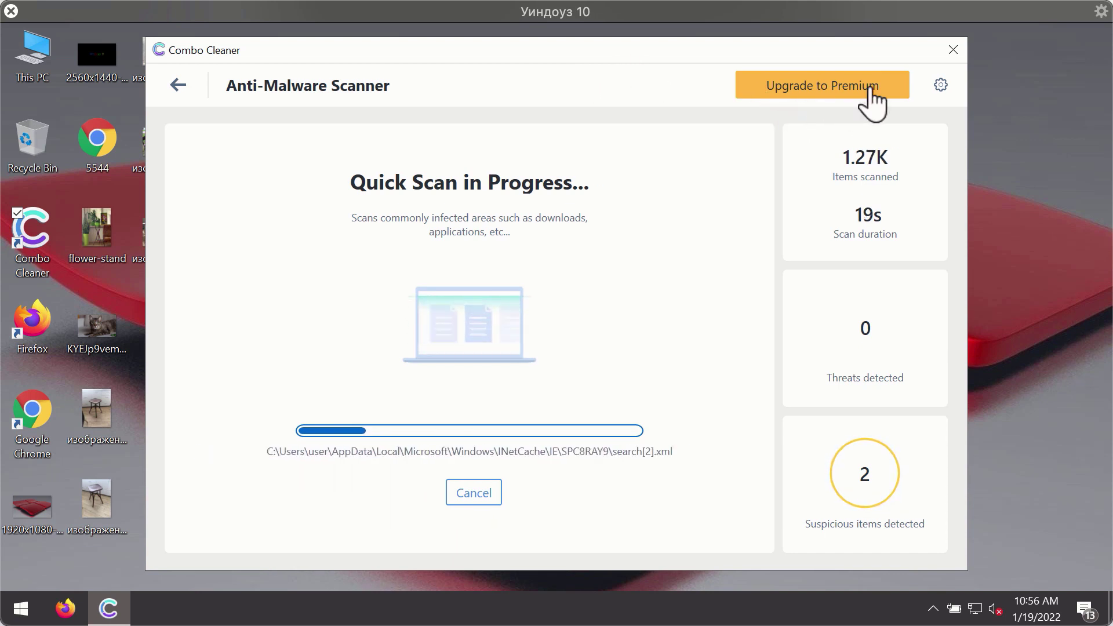
Open Combo Cleaner settings and view the Anti-Ransomware section.
left_click(941, 85)
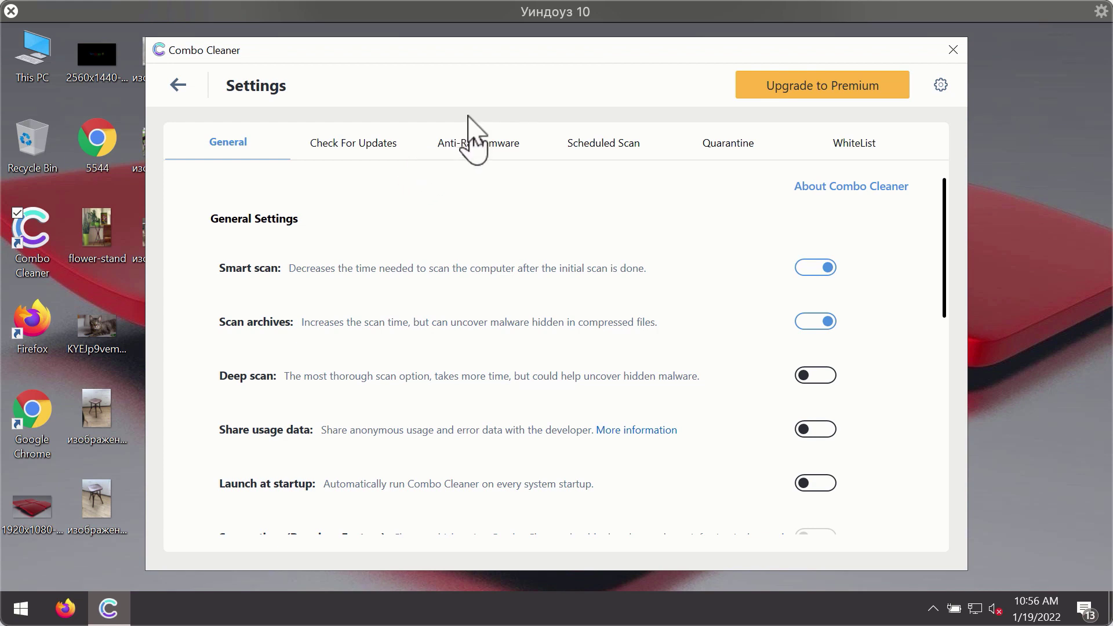
left_click(468, 145)
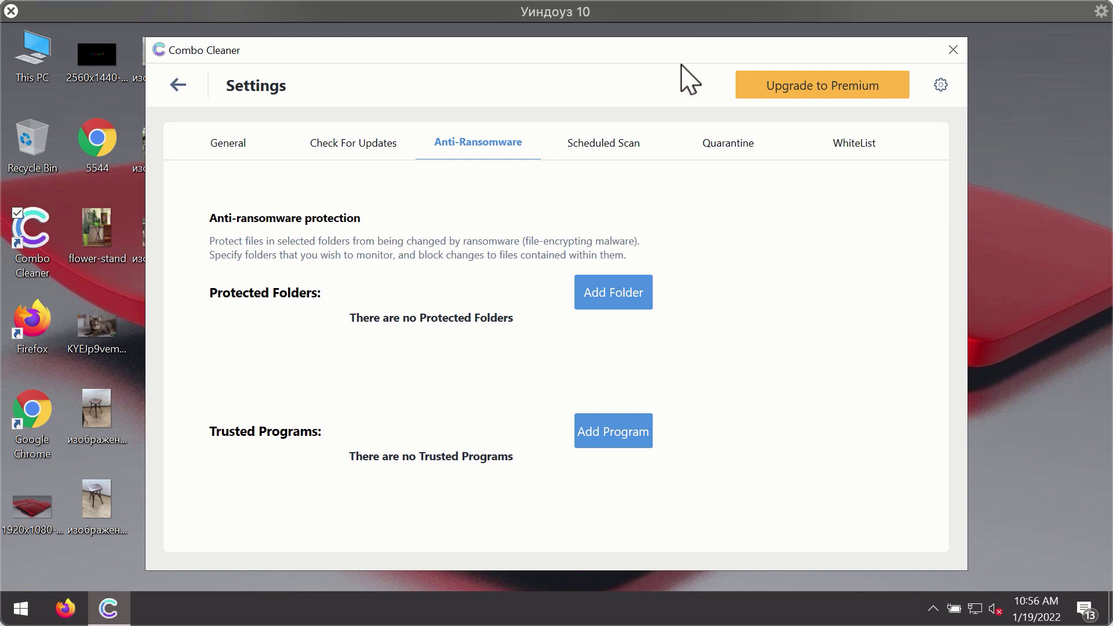
Leave settings, return to the running quick scan, and cancel it, confirming with Yes.
left_click(176, 85)
left_click(323, 412)
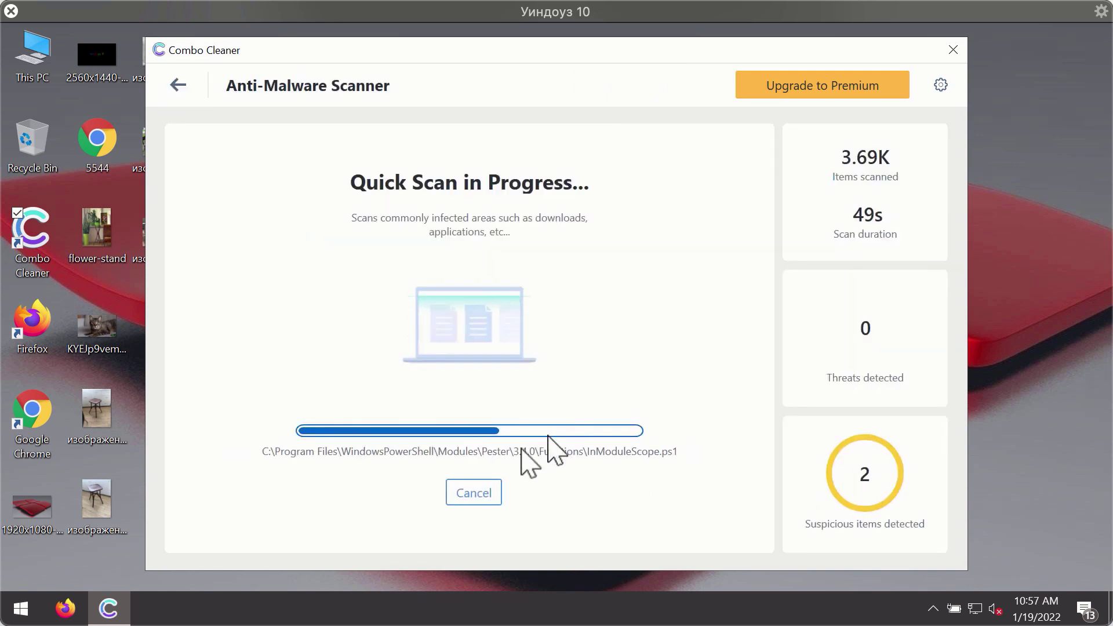
left_click(487, 494)
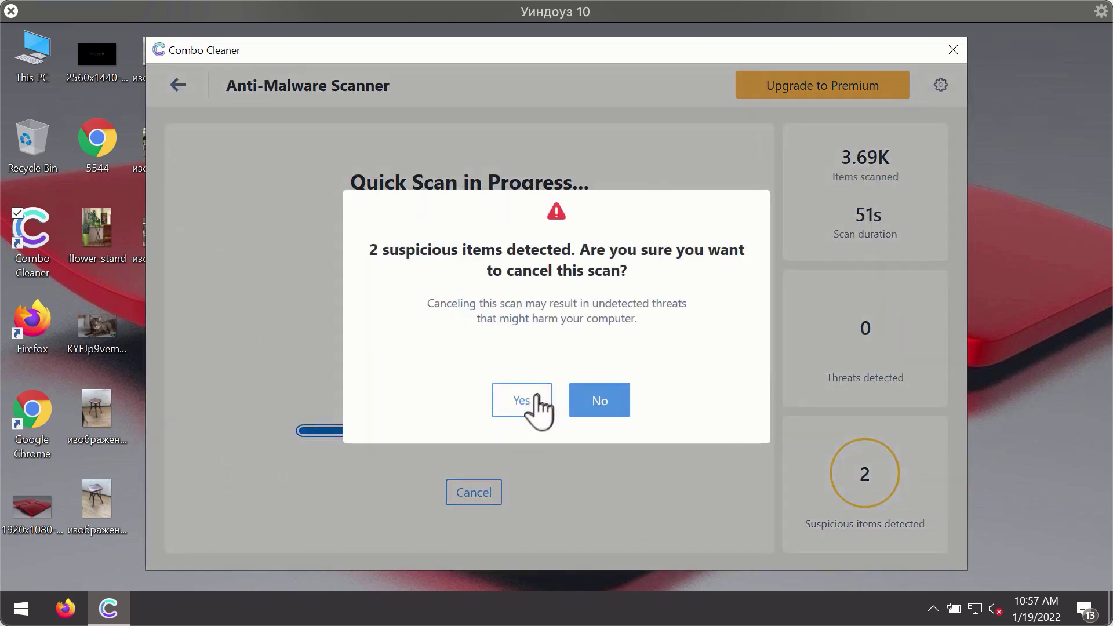
left_click(537, 406)
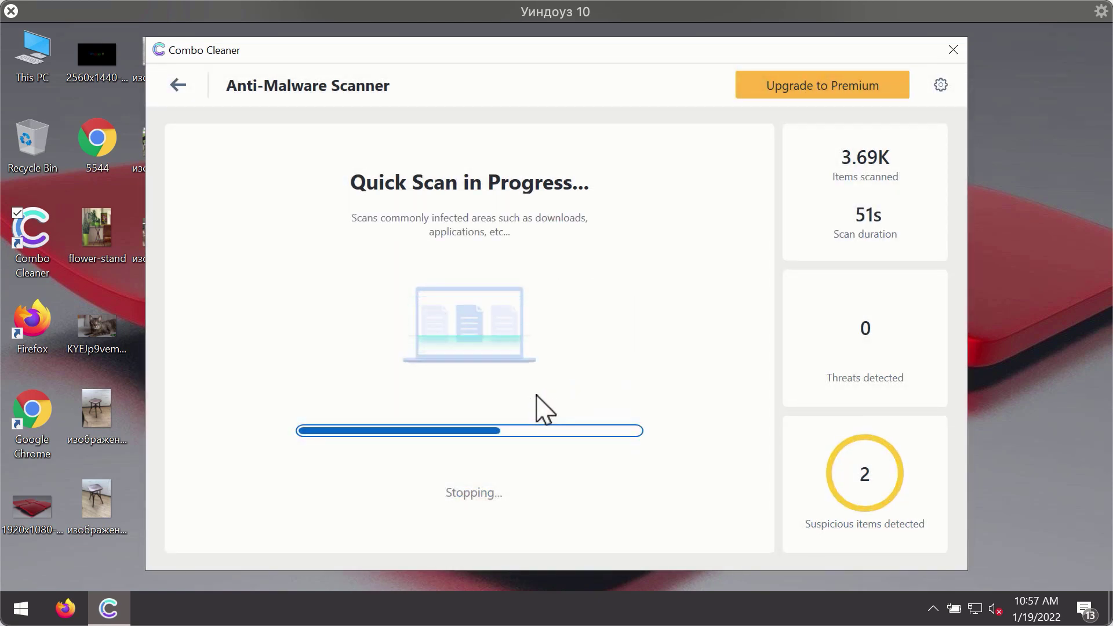